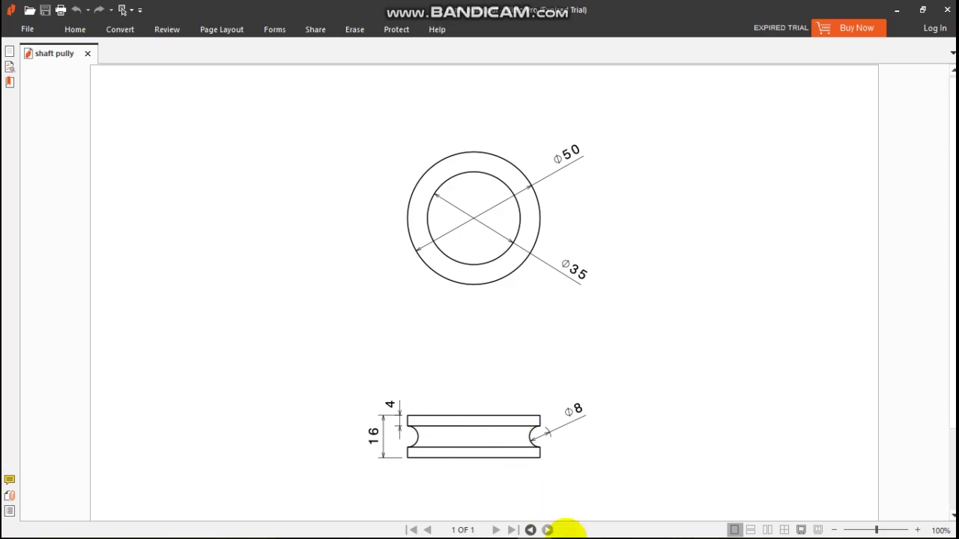
- Switch from the pulley drawing to CATIA
mouse_move(540, 531)
left_click(501, 526)
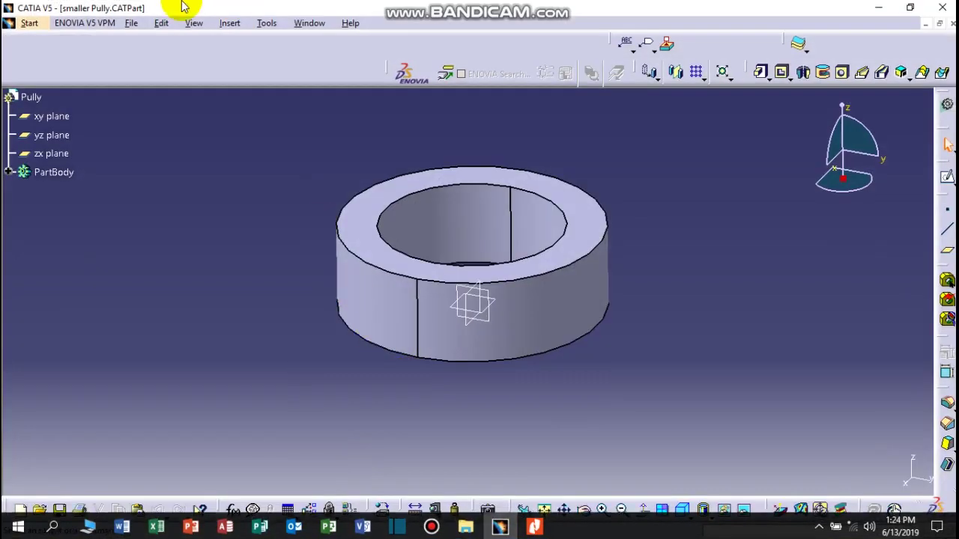
middle_click_drag(595, 382, 445, 337)
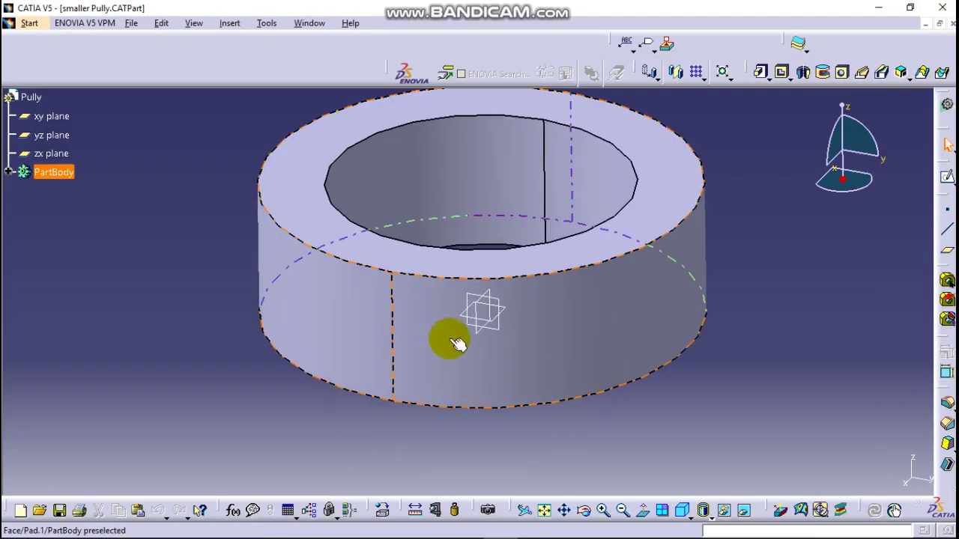
right_click(491, 324)
left_click(706, 368)
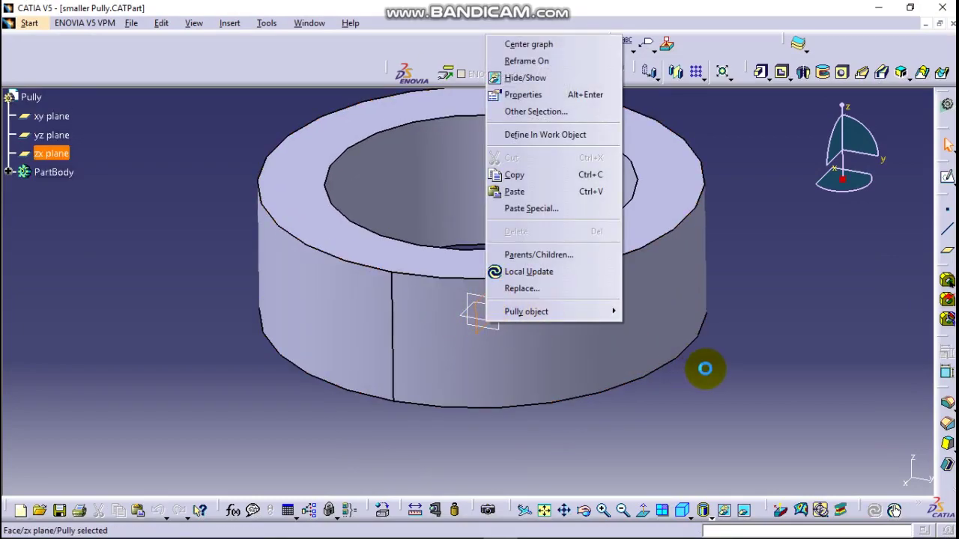
- Create a new Part Design part named "groove"
left_click(30, 23)
mouse_move(69, 60)
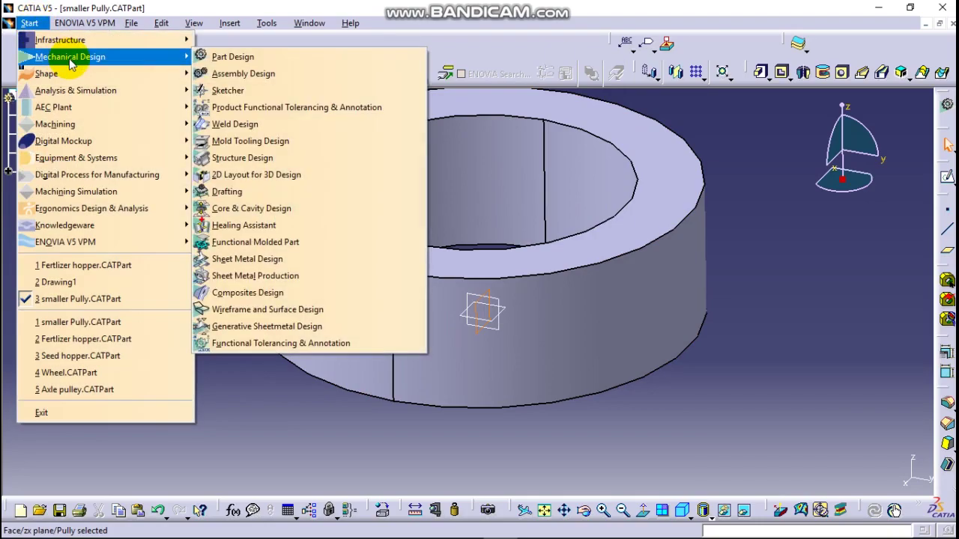
left_click(241, 56)
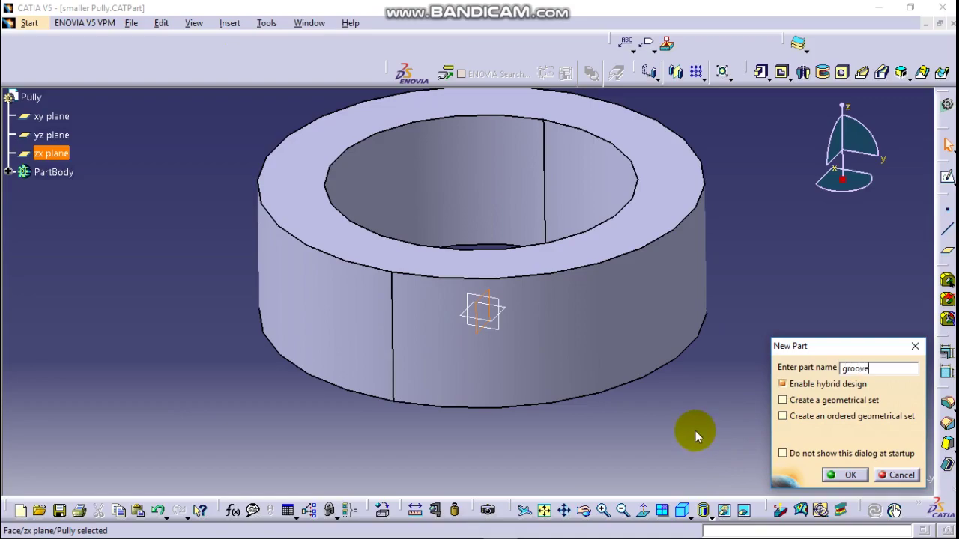
key("Return")
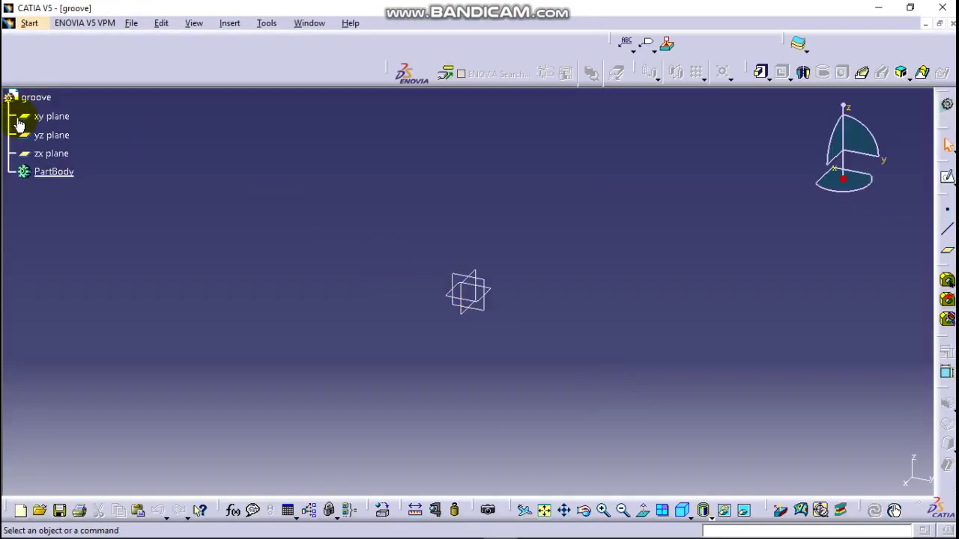
- Start a sketch on the xy plane and check the circle diameters in the "shaft pully" reference drawing
left_click(582, 285)
left_click(947, 176)
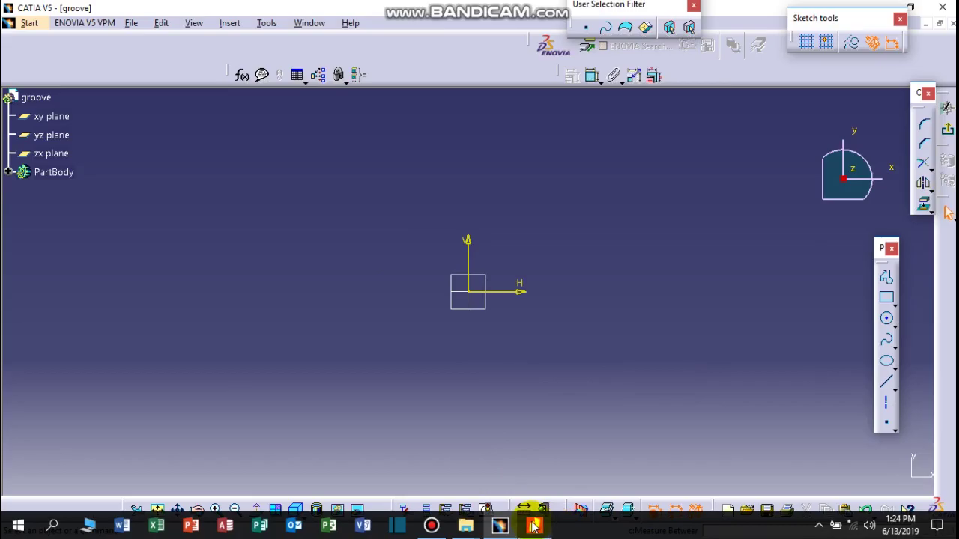
left_click(534, 527)
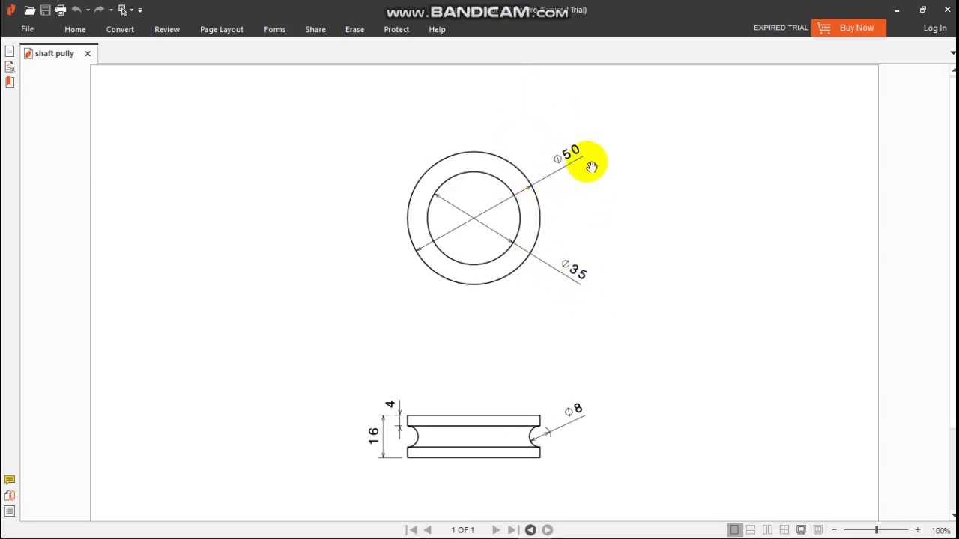
left_click(898, 12)
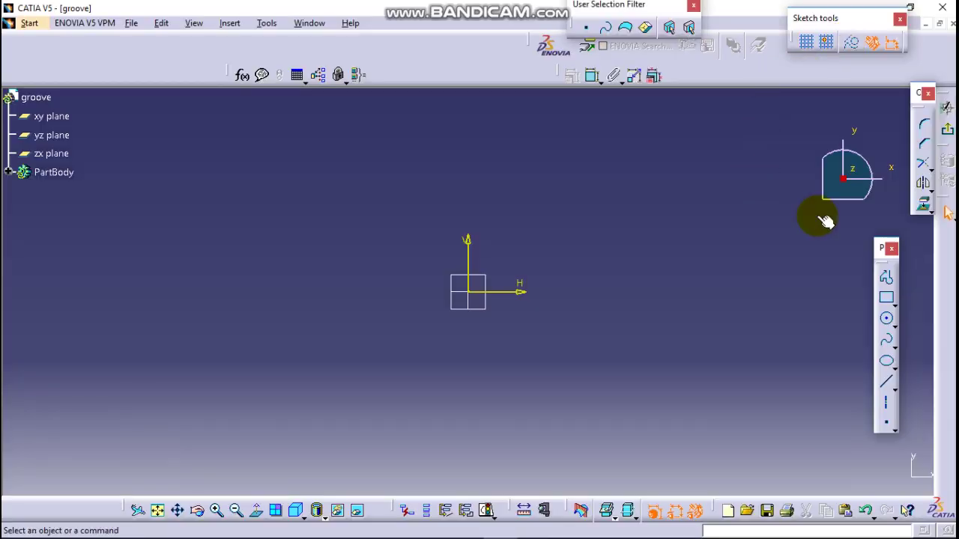
- Draw two concentric circles centred on the origin, about 134.6 mm and about 89.5 mm in diameter
left_click(888, 322)
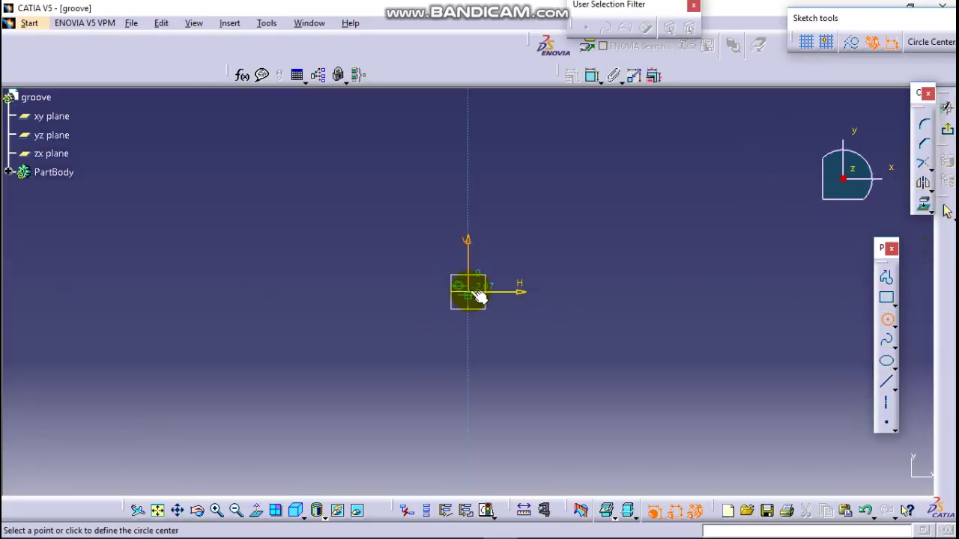
left_click(475, 297)
left_click(505, 184)
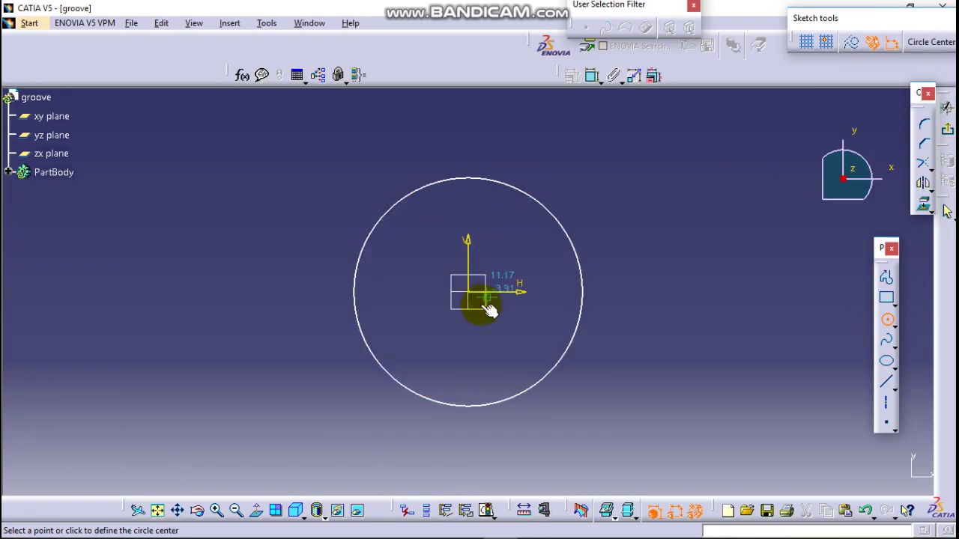
left_click(484, 219)
left_click(888, 322)
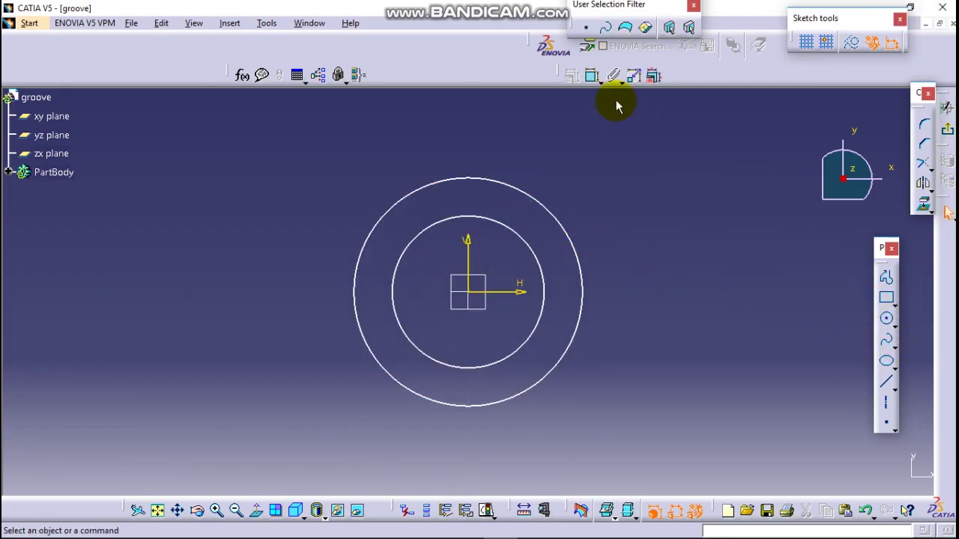
- Dimension the larger circle and set its diameter to 50 mm
left_click(561, 224)
double_click(641, 194)
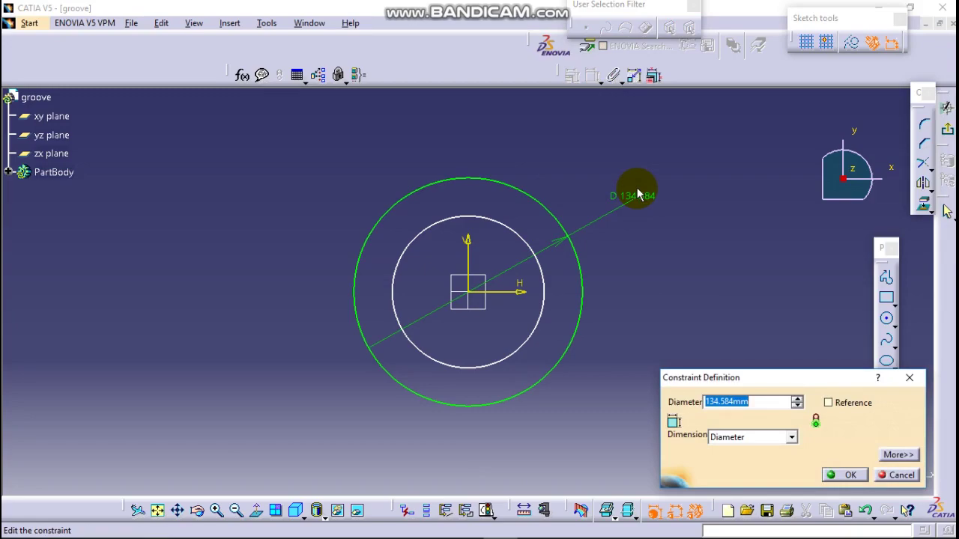
key("Return")
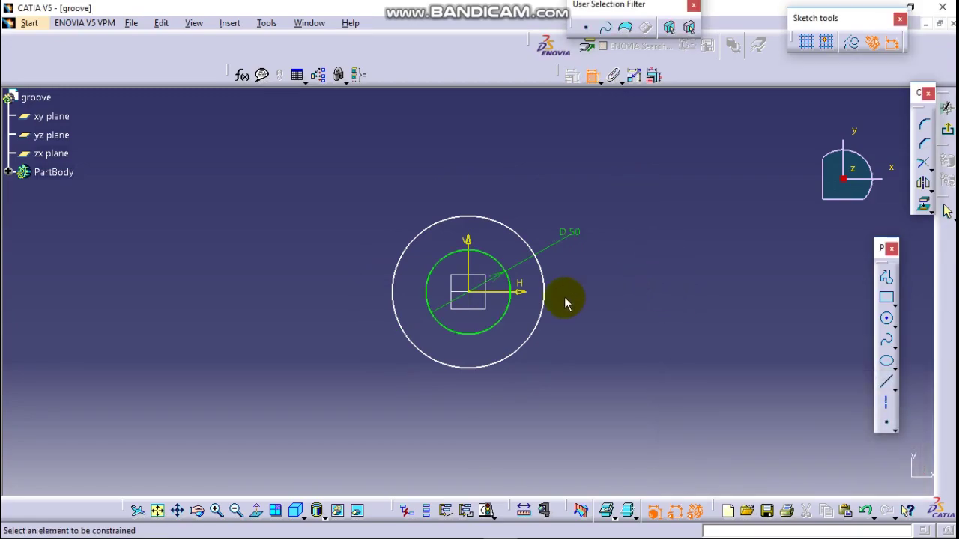
- Dimension the other circle and set its diameter to 35 mm according to the reference drawing
left_click(552, 292)
left_click(614, 295)
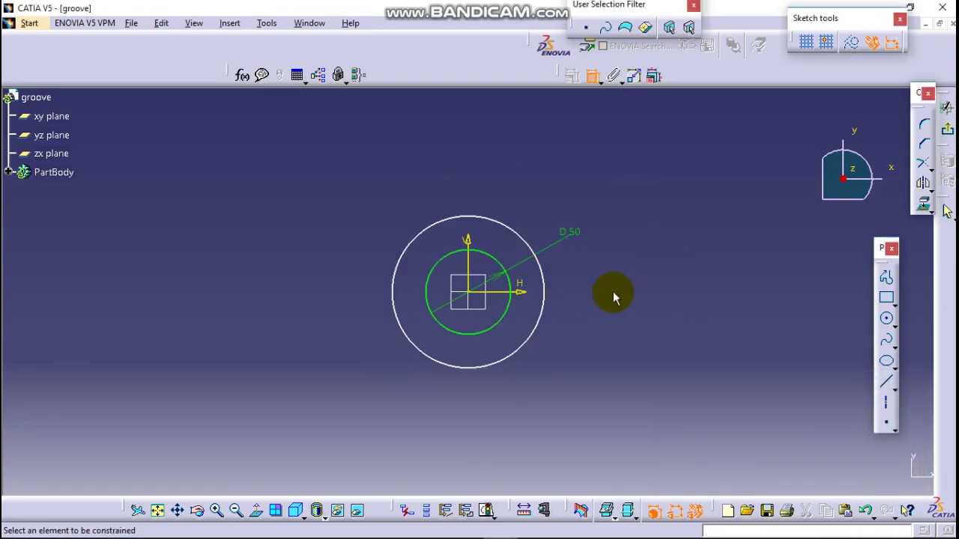
left_click(547, 307)
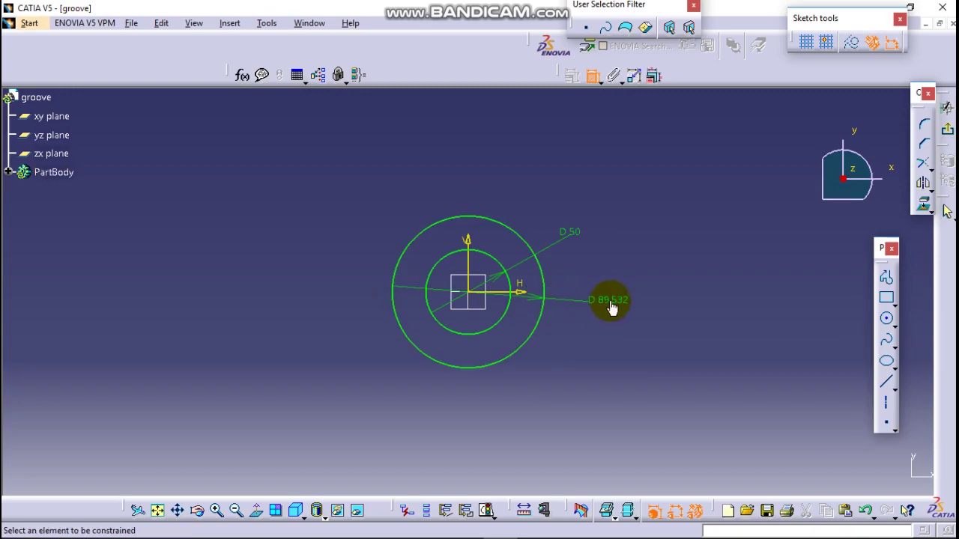
left_click(538, 525)
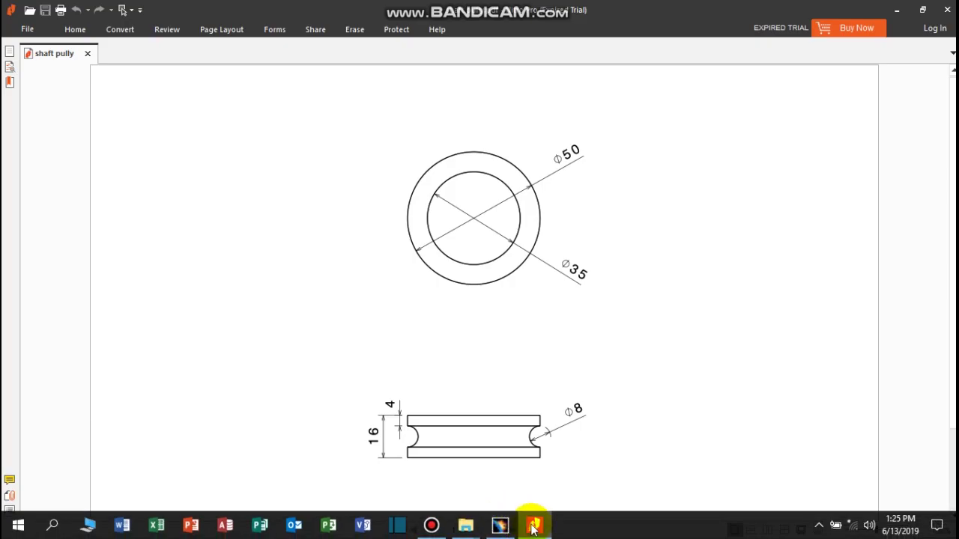
left_click(499, 526)
double_click(616, 301)
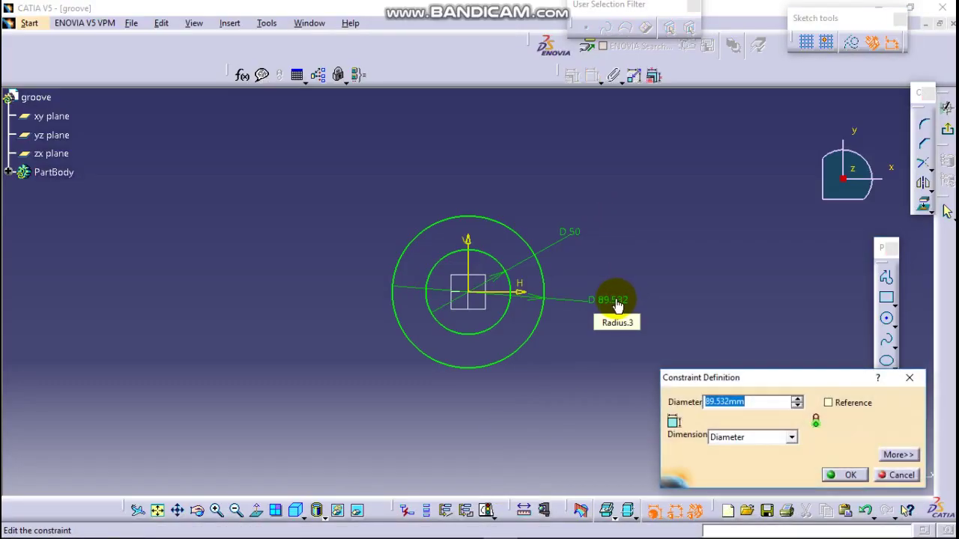
key("Return")
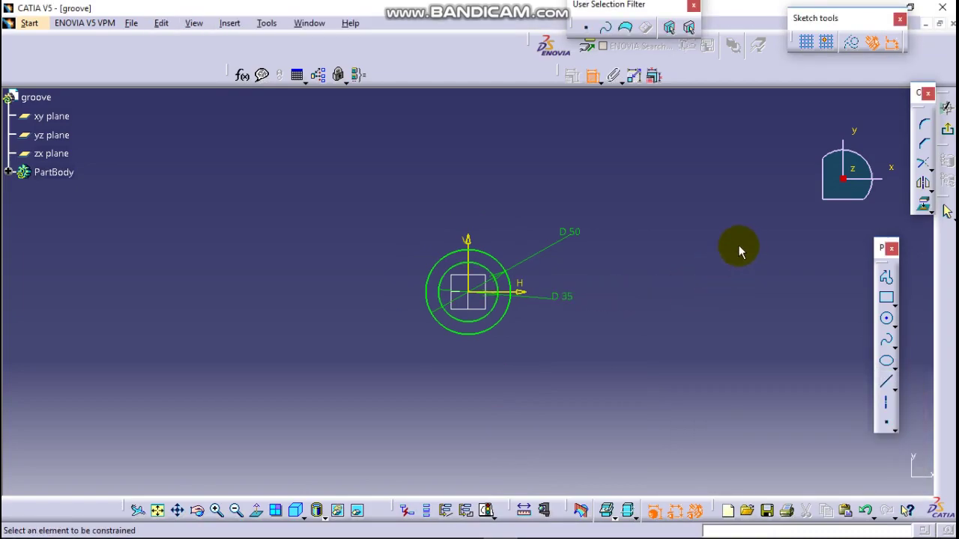
- Exit the sketch and pad the ring profile 16 mm, taking the height from the reference drawing
left_click(946, 129)
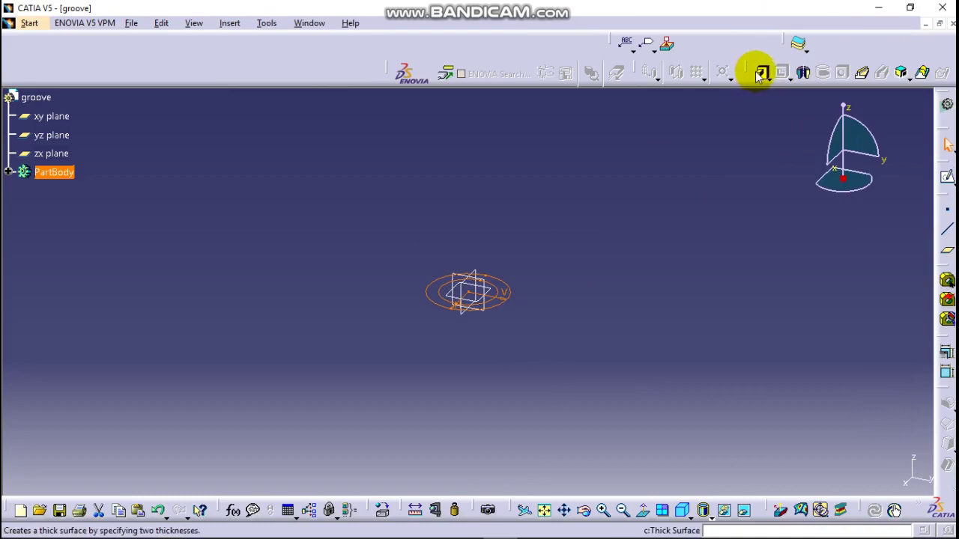
left_click(756, 71)
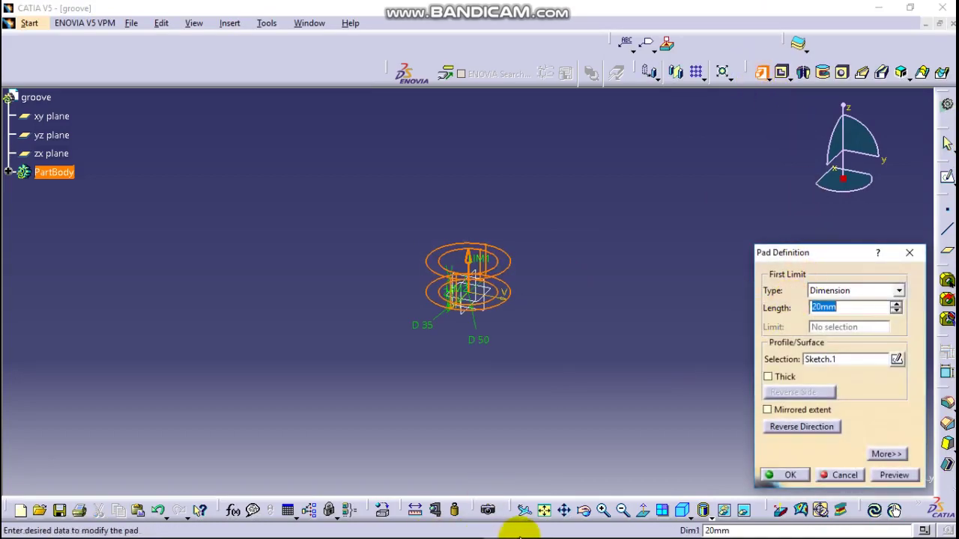
mouse_move(531, 528)
left_click(535, 527)
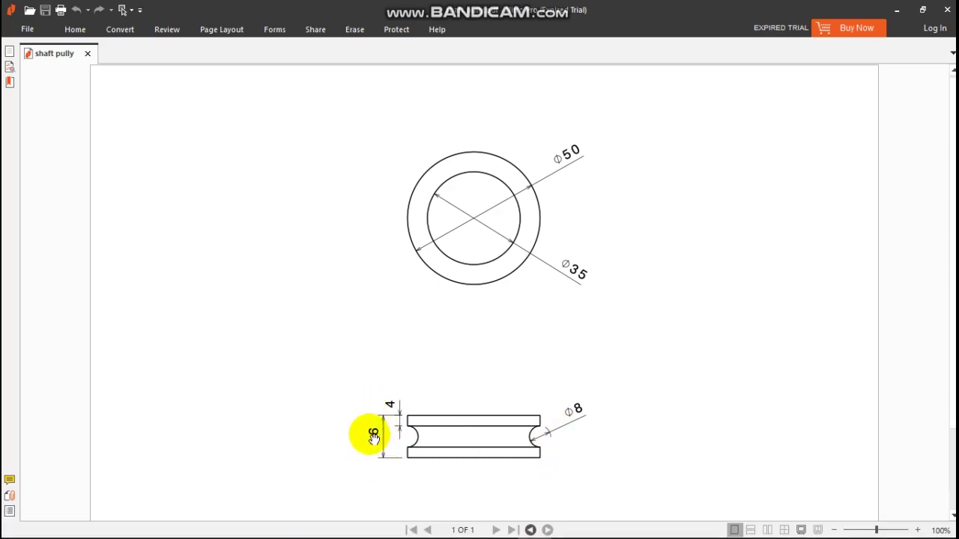
left_click(498, 525)
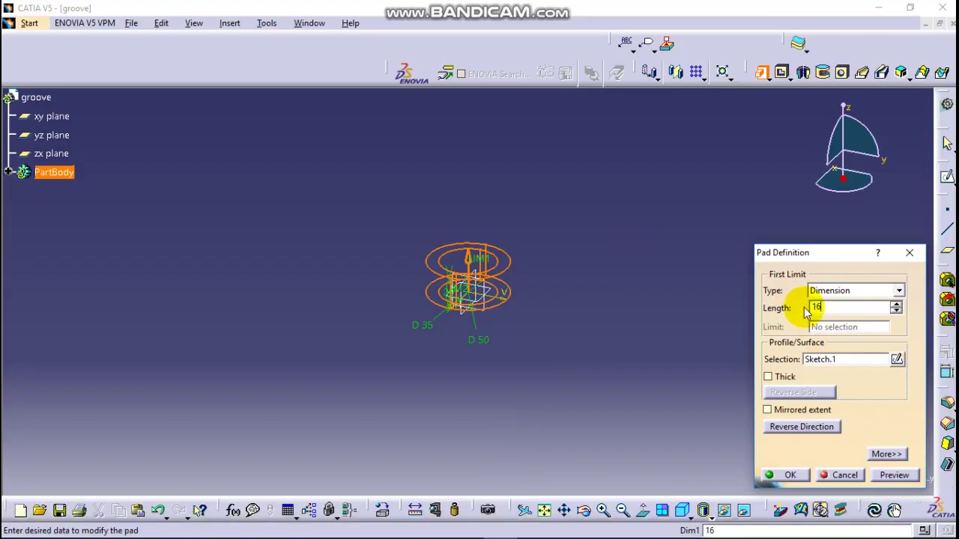
type("16")
key("Return")
- Hide the xy, yz and zx reference planes
middle_click_drag(640, 397, 650, 270)
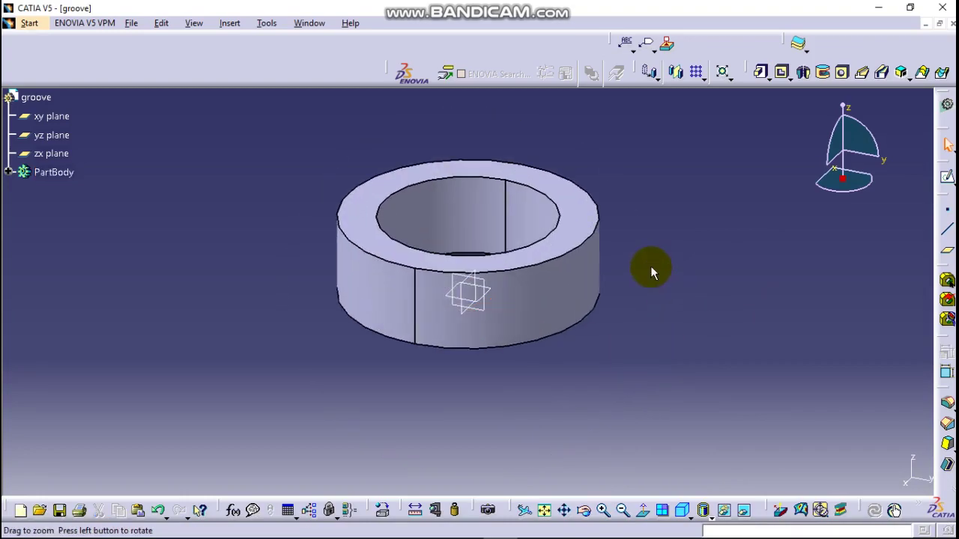
right_click(470, 291)
left_click(516, 50)
right_click(485, 298)
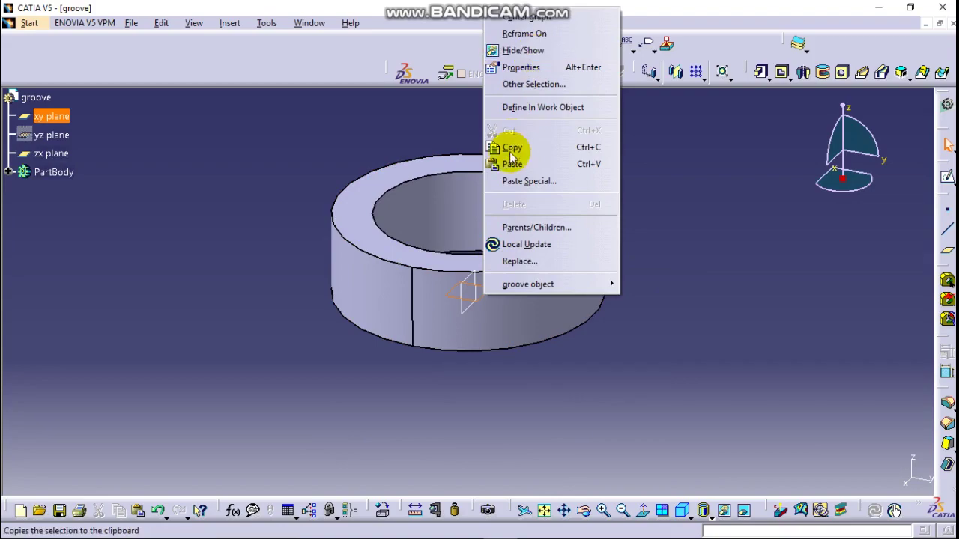
left_click(543, 49)
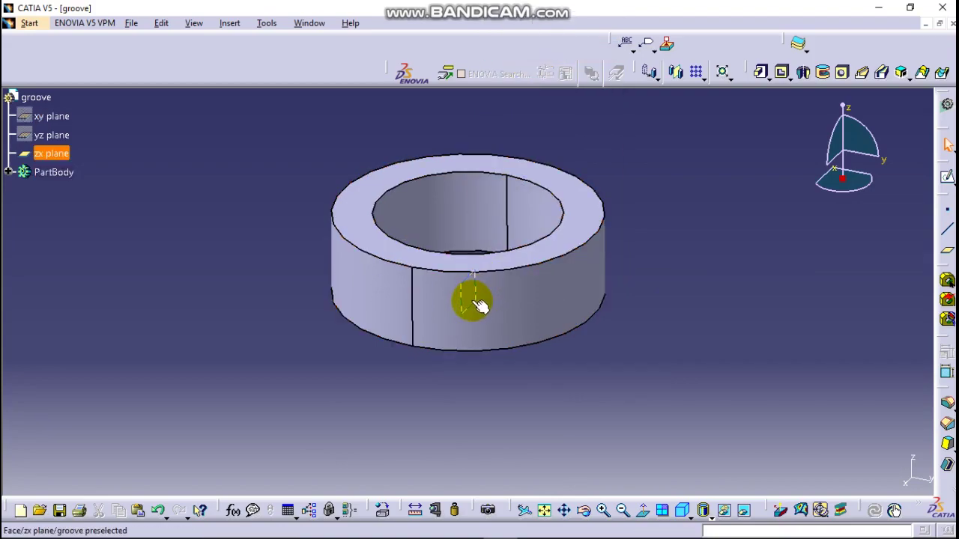
right_click(473, 303)
left_click(515, 56)
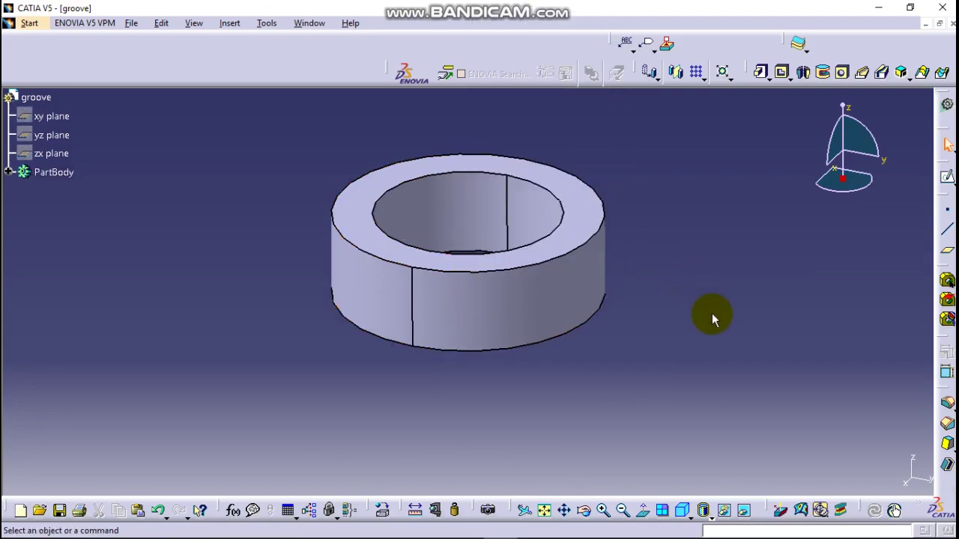
left_click(45, 116)
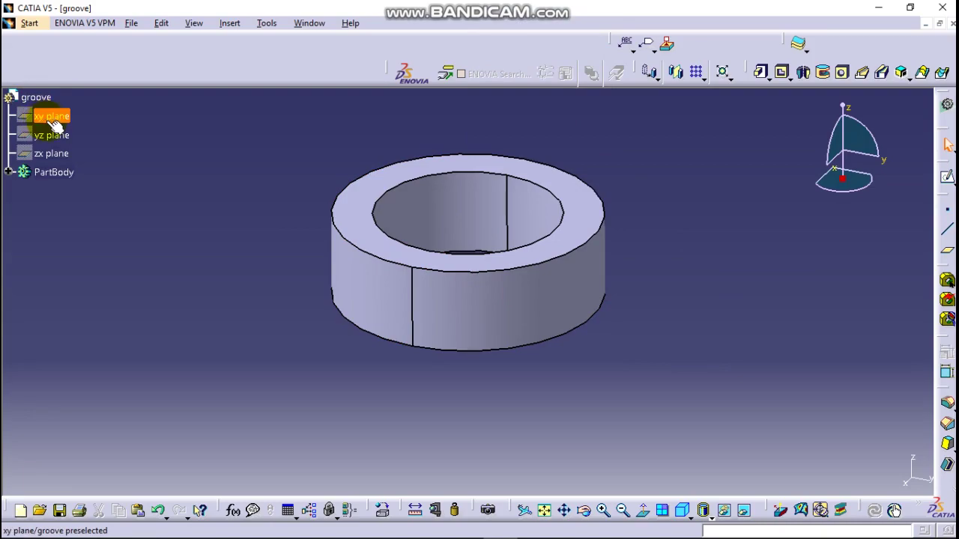
left_click(947, 179)
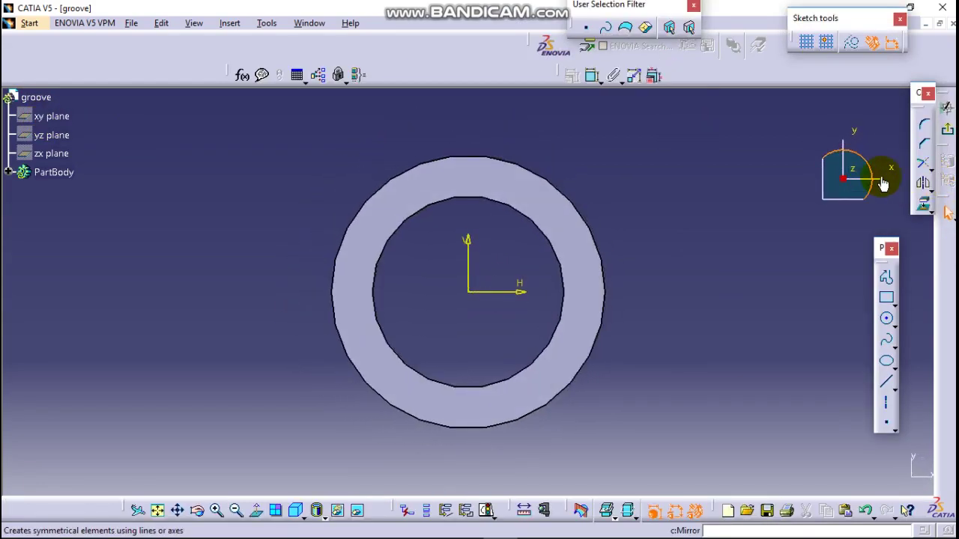
left_click(934, 137)
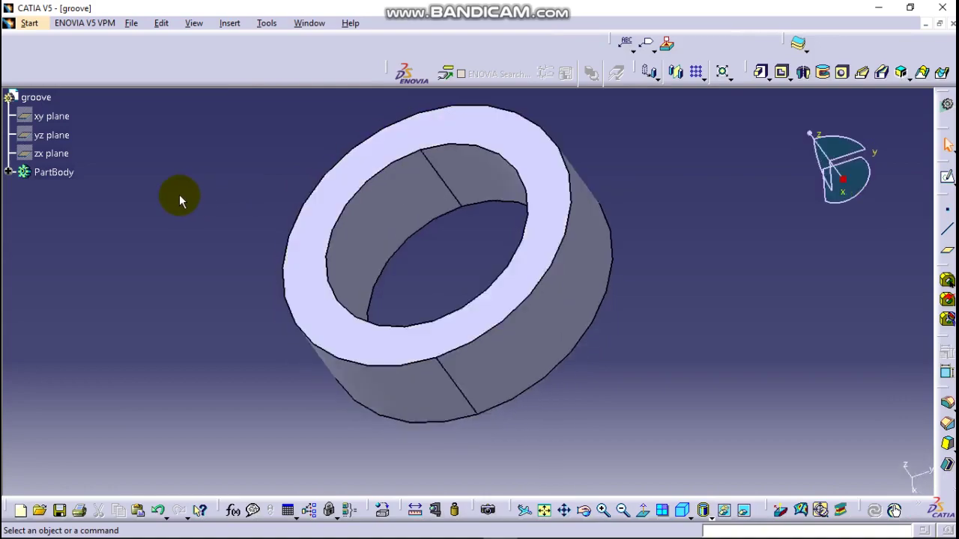
- Start a sketch on the yz plane and draw a circle centred on the ring's right-hand edge at mid-height
left_click(947, 177)
mouse_move(697, 297)
middle_mouse_down()
mouse_move(649, 302)
mouse_move(599, 324)
mouse_move(796, 332)
middle_mouse_up()
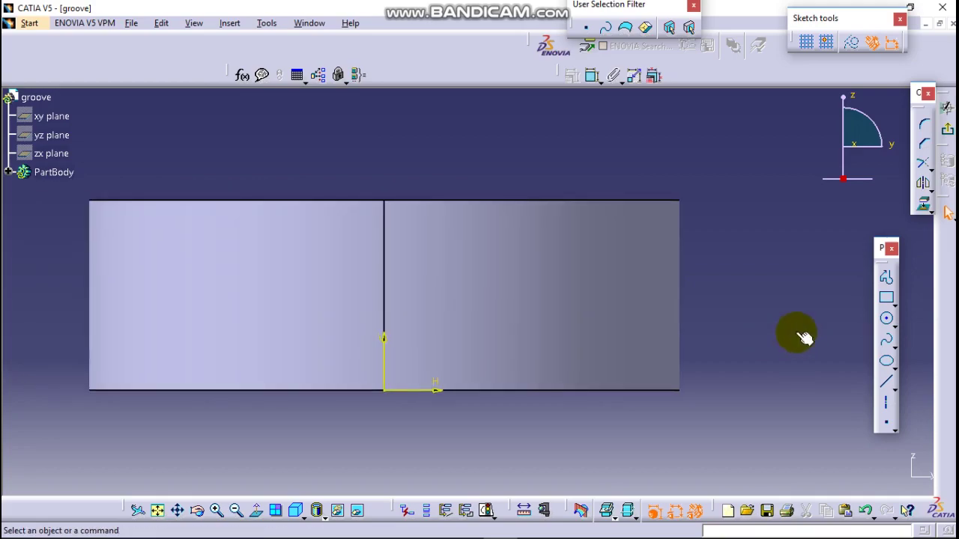
left_click(886, 319)
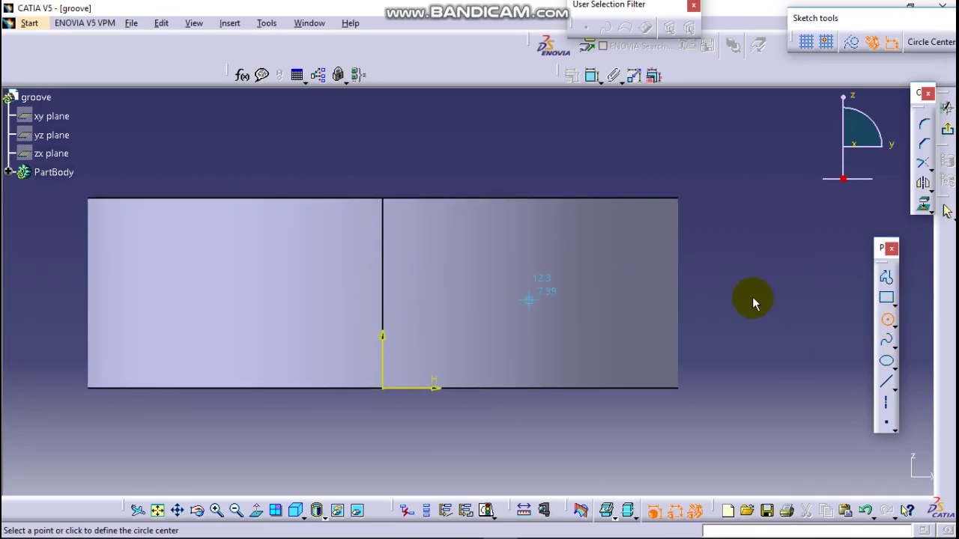
left_click(678, 290)
left_click(712, 260)
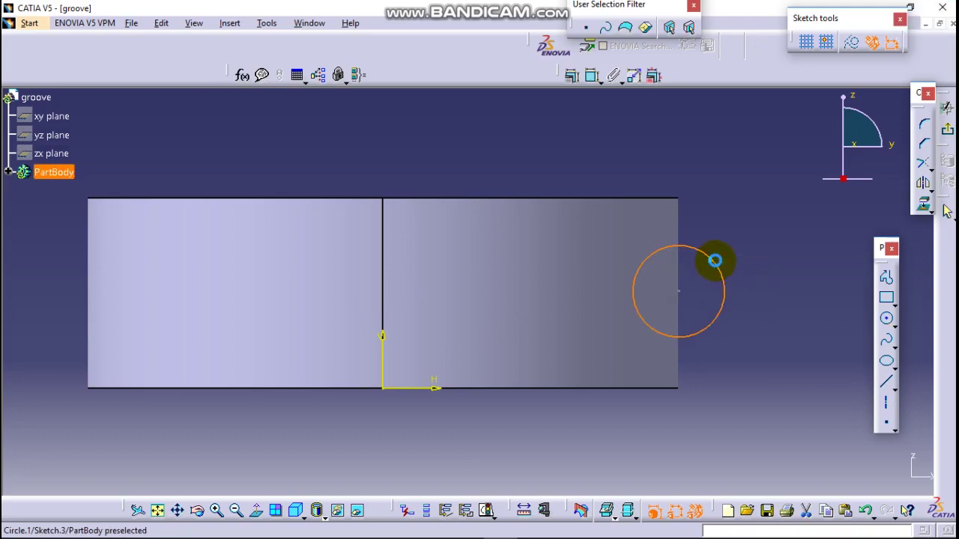
left_click(527, 387)
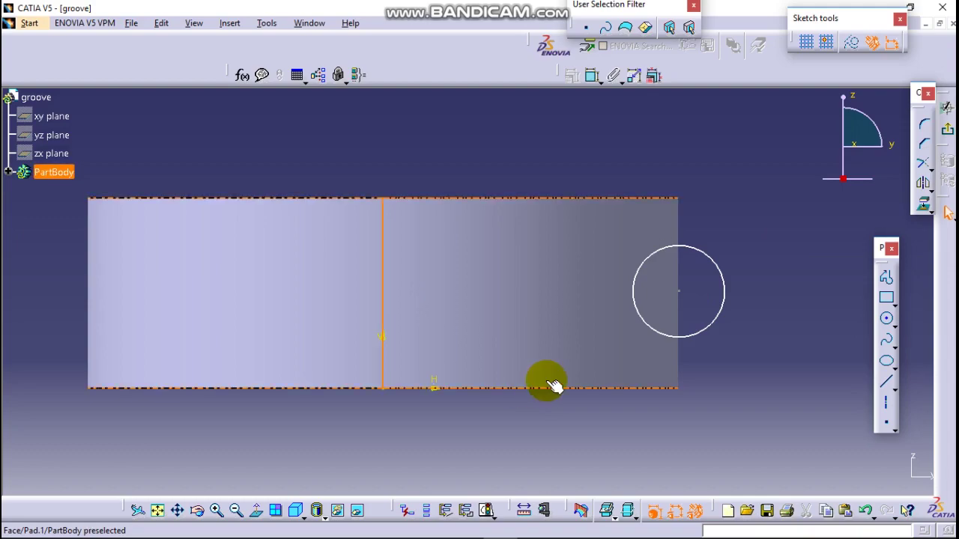
left_click(809, 340)
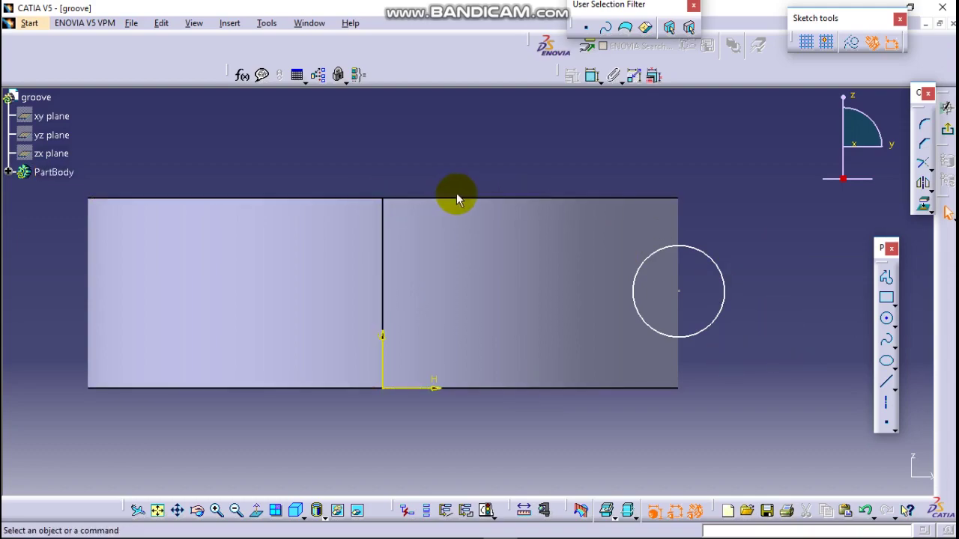
- Project the ring's upper and lower edges into the groove sketch as reference geometry
left_click(481, 199)
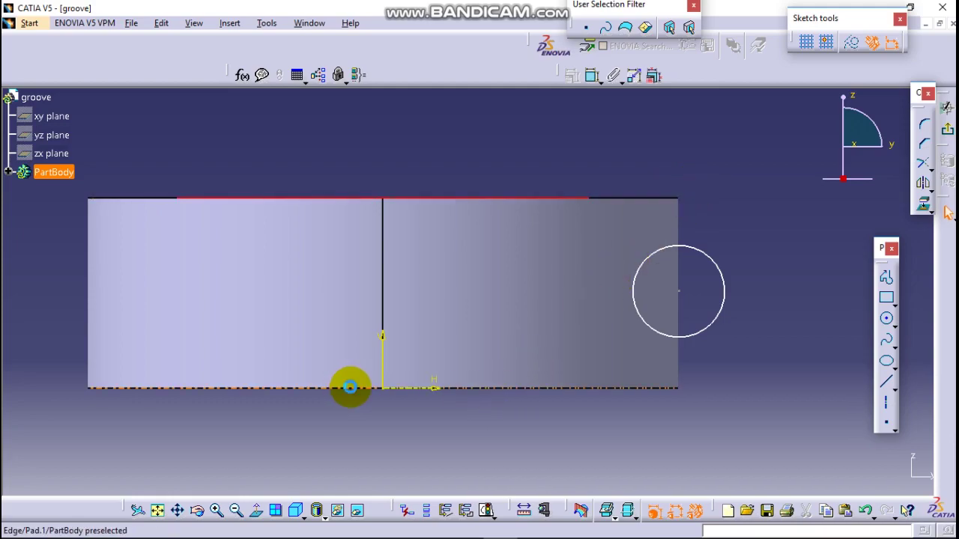
left_click(350, 386, "ctrl")
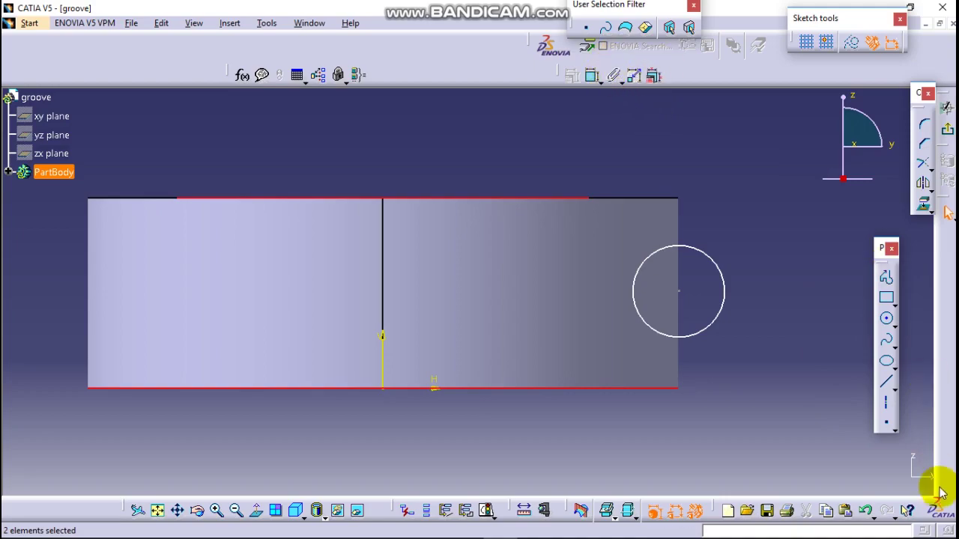
left_click(923, 209)
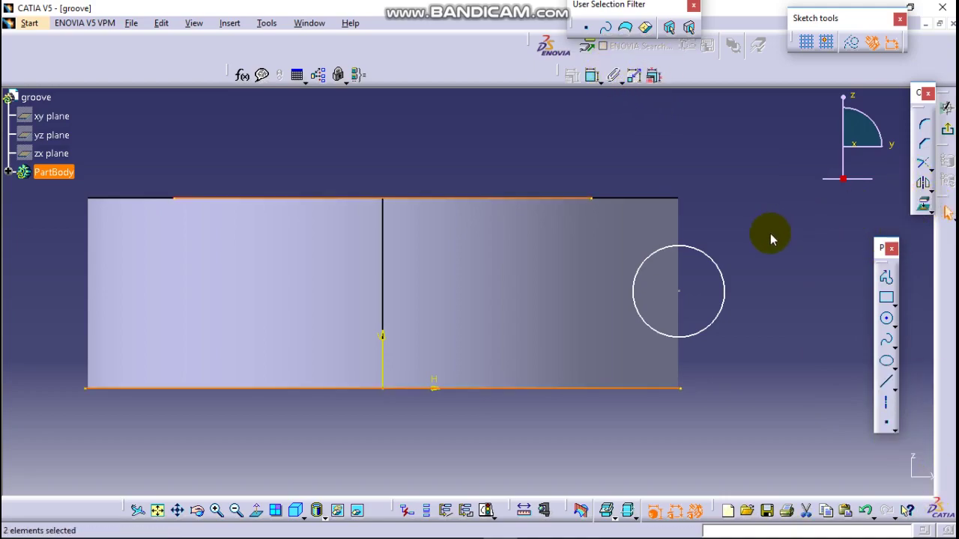
left_click(734, 300)
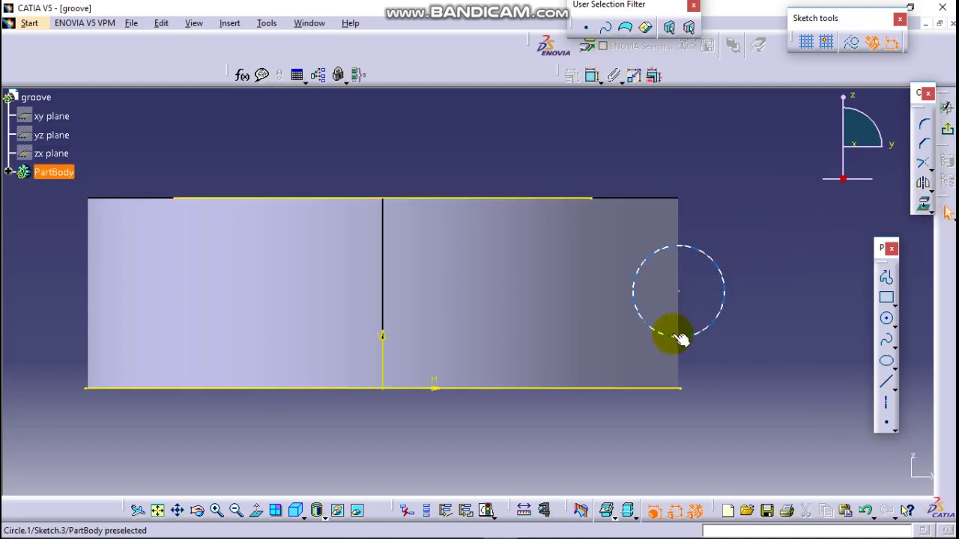
- Dimension the circle's centre from the projected lower edge and set the distance to 8 mm
left_click(887, 298)
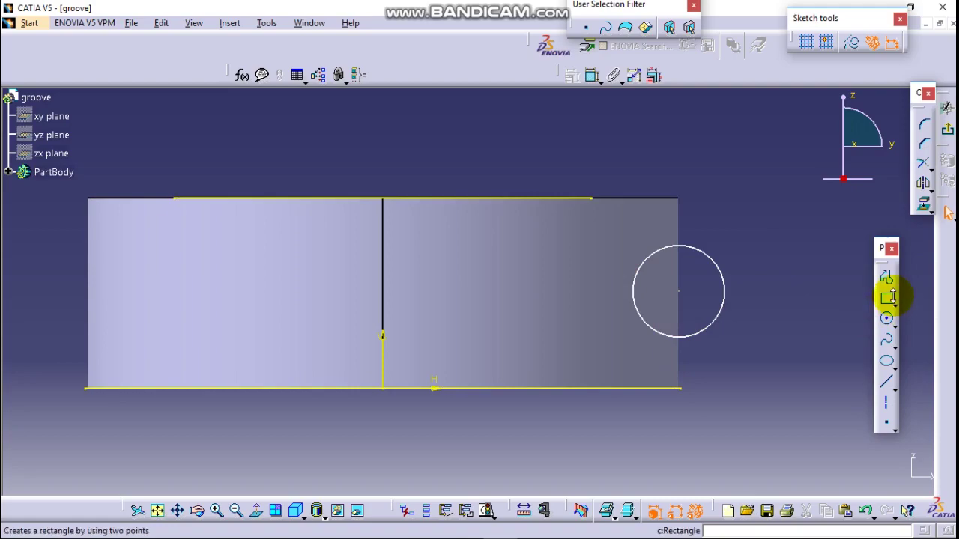
left_click(590, 75)
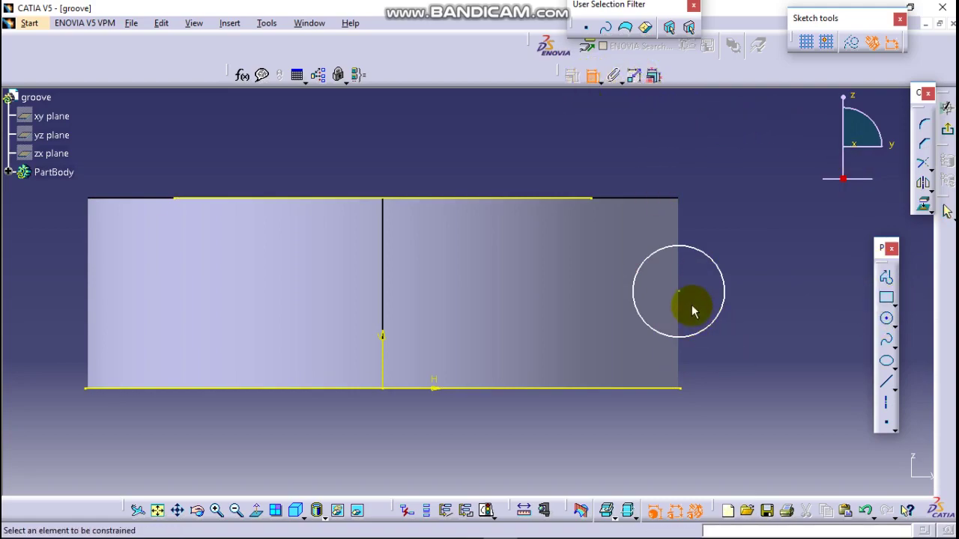
left_click(679, 294)
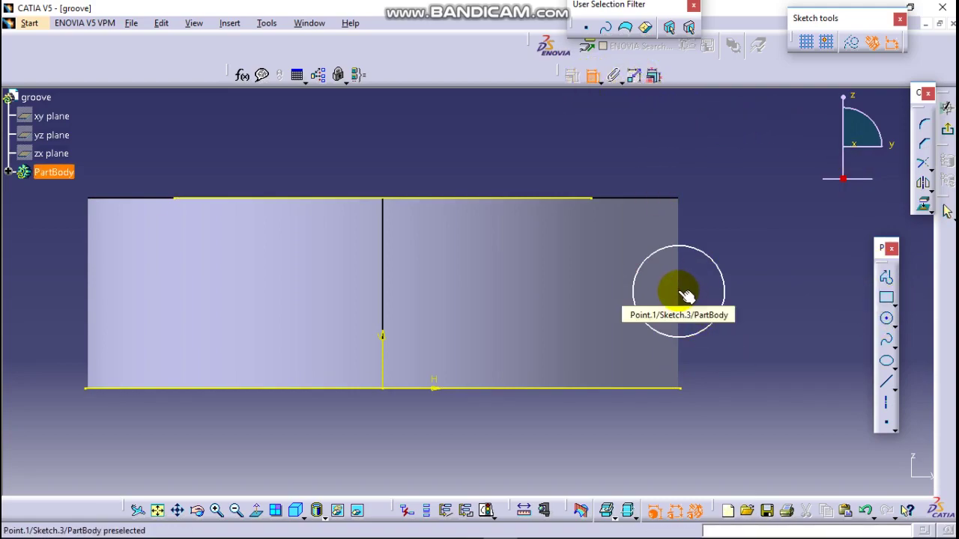
left_click(636, 388)
left_click(758, 342)
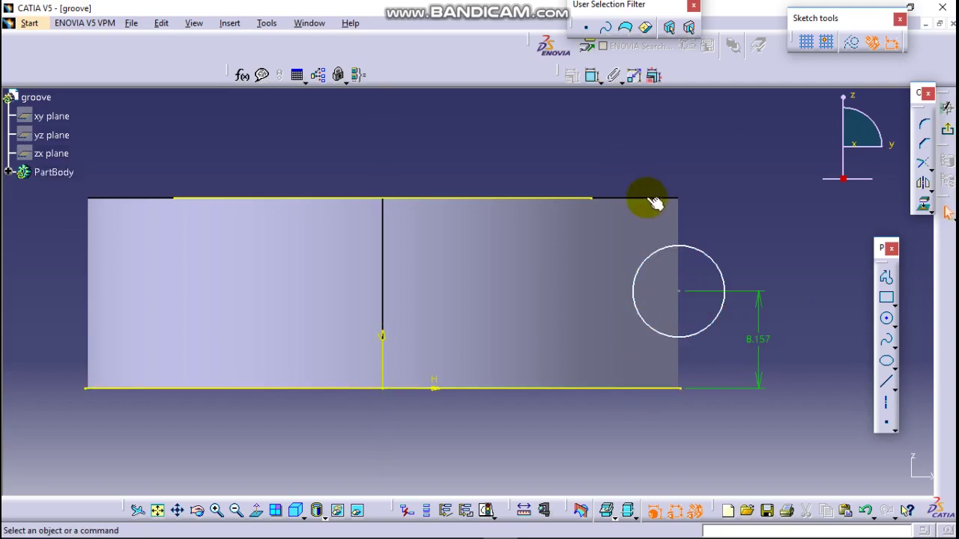
double_click(761, 339)
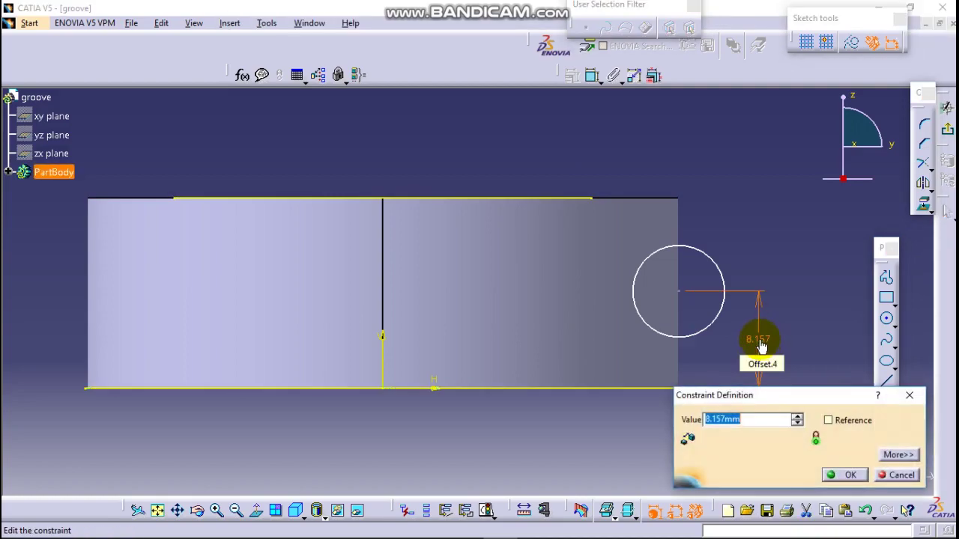
type("8")
key("Return")
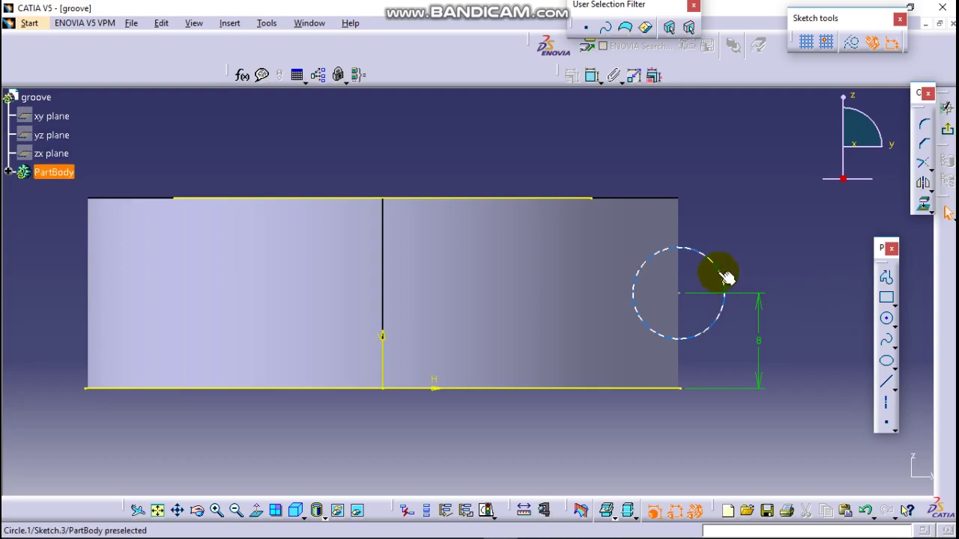
- Dimension the groove circle and set its diameter to 8 mm, taking the value from the reference drawing
left_click(534, 524)
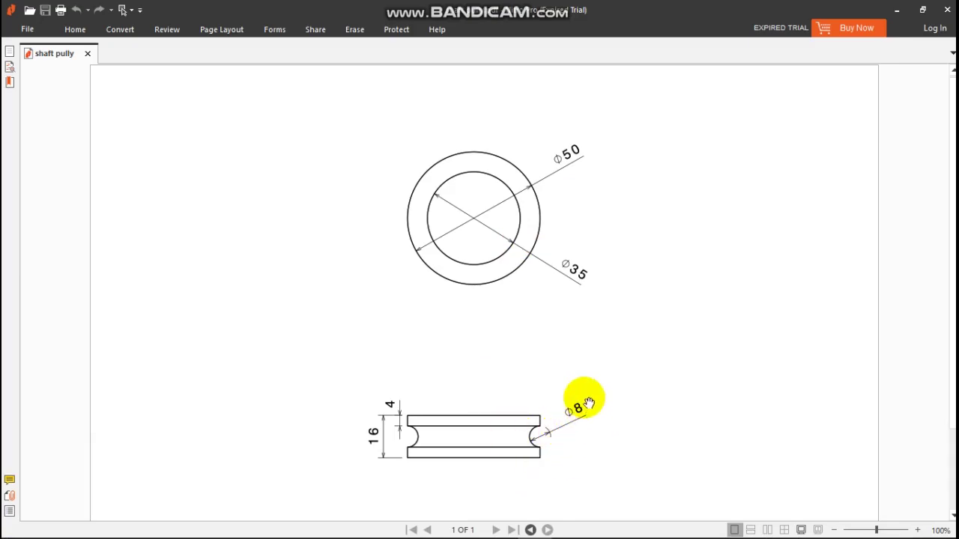
mouse_move(573, 530)
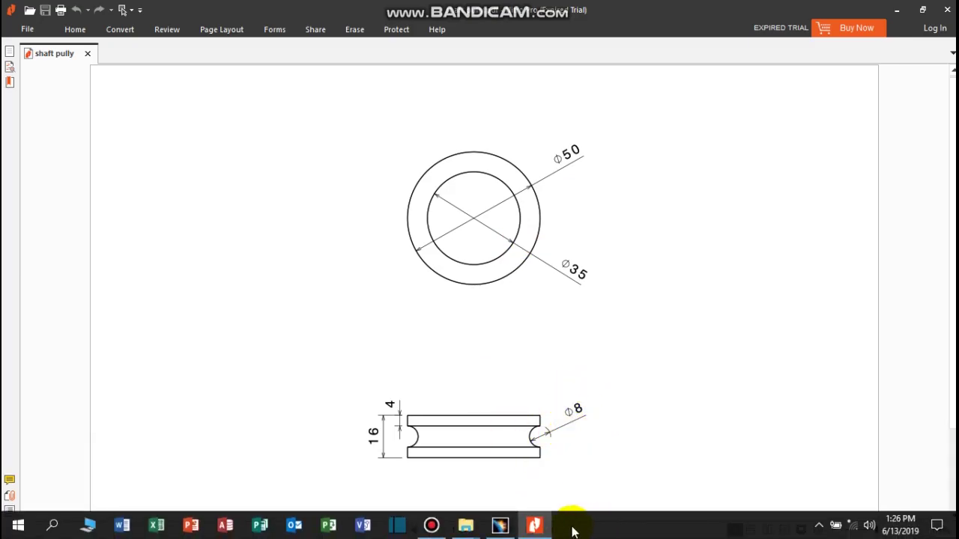
left_click(500, 526)
left_click(715, 274)
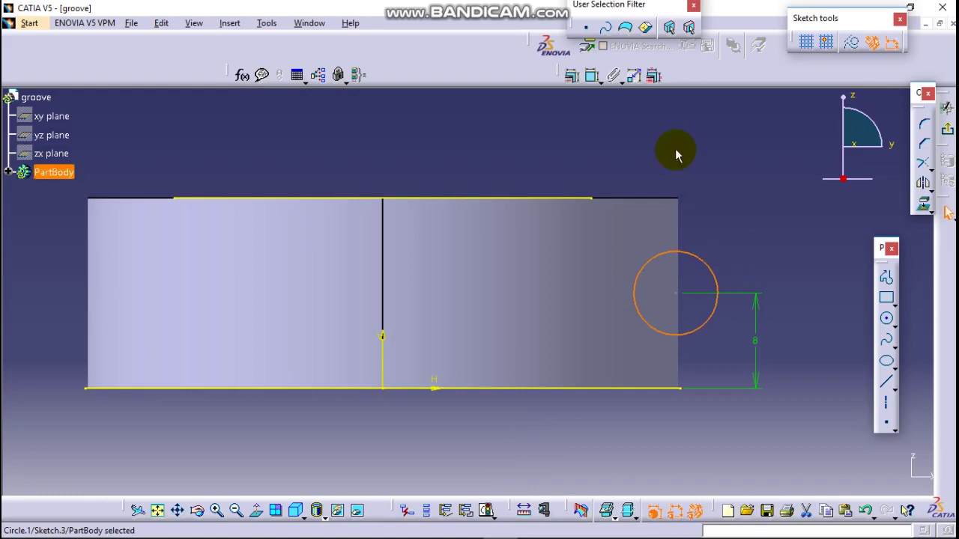
left_click(591, 76)
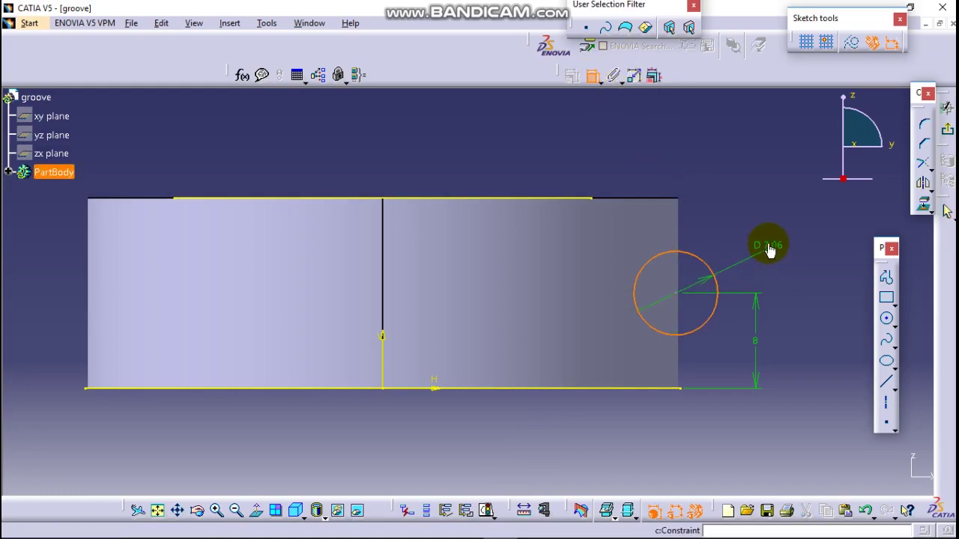
left_click(773, 242)
double_click(773, 245)
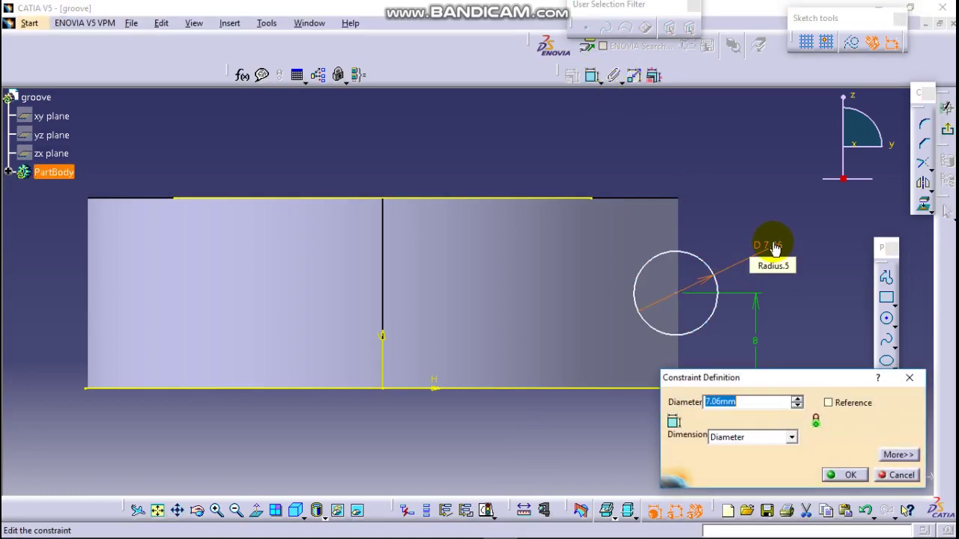
key("Return")
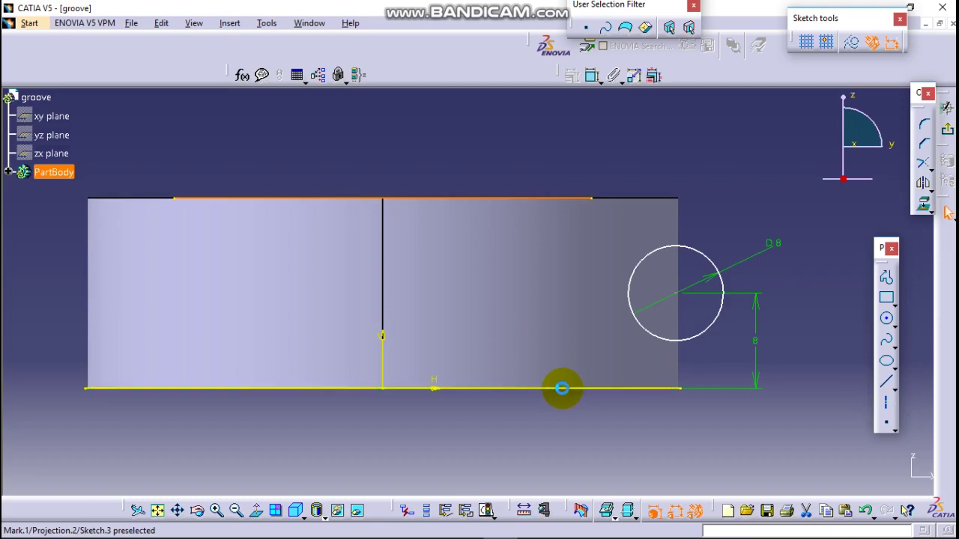
- Convert both projected edges to construction elements and exit the sketch
left_click(562, 388)
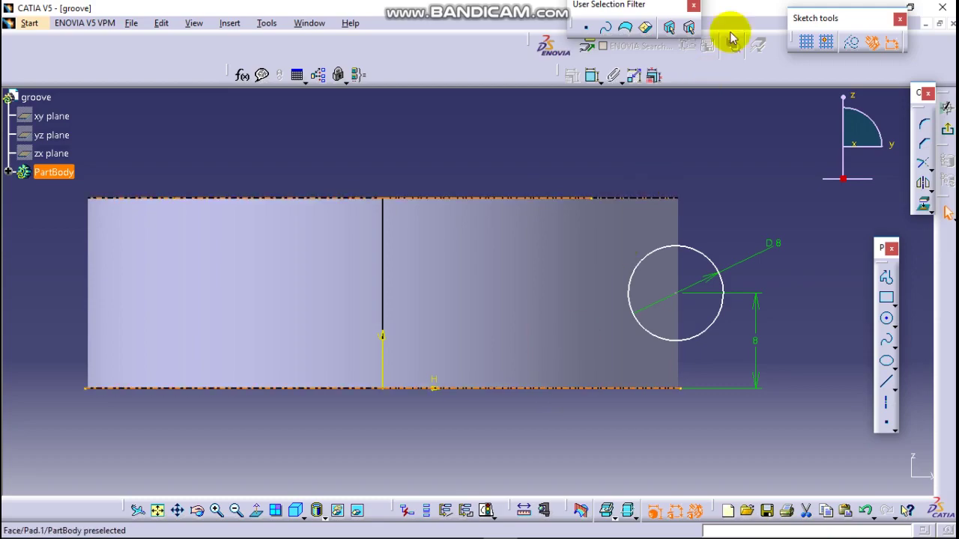
left_click(853, 50)
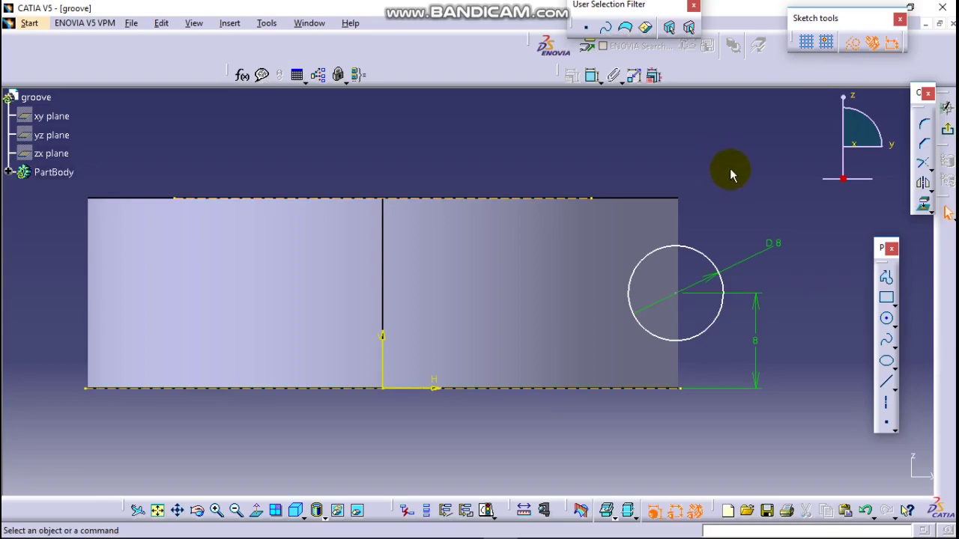
left_click(950, 135)
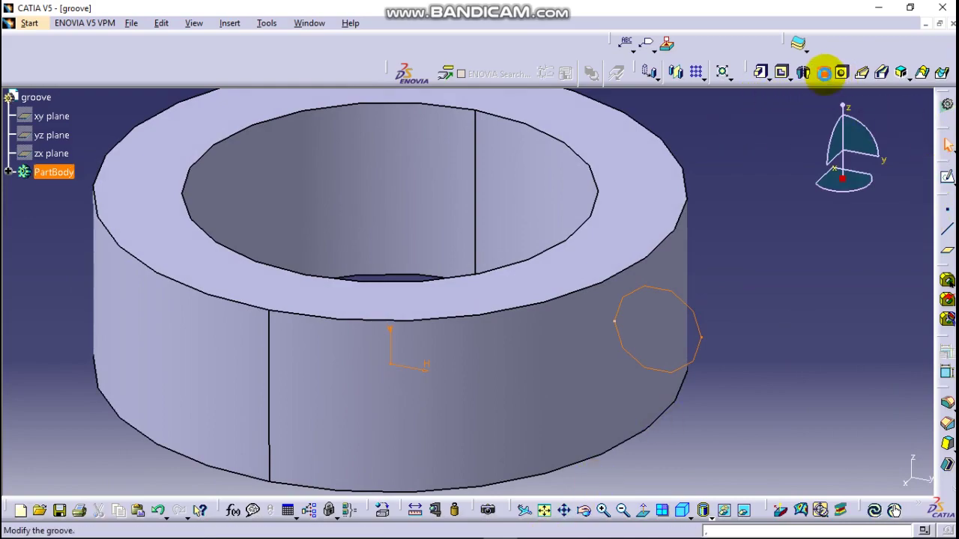
- Cut a 360-degree Groove with the circle sketch around the ring's central axis
left_click(824, 73)
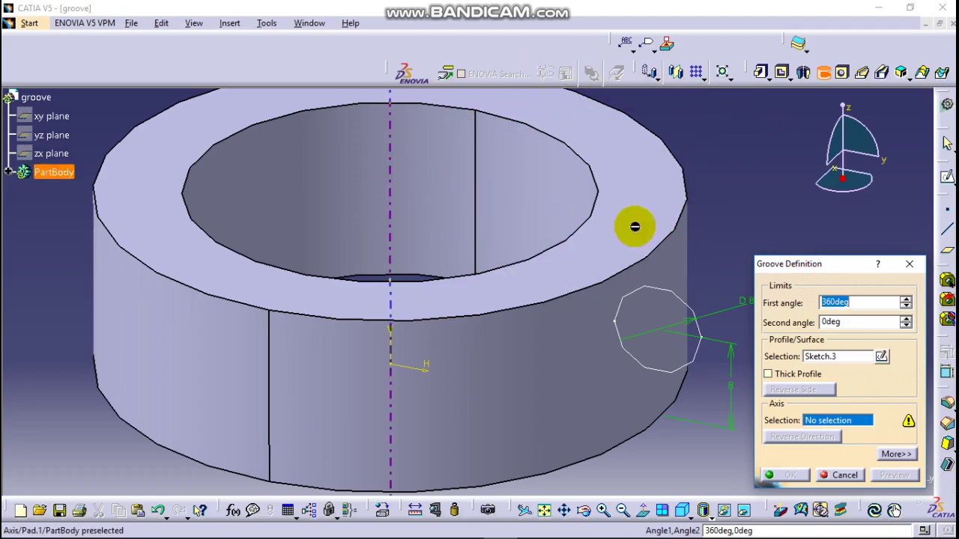
left_click(390, 186)
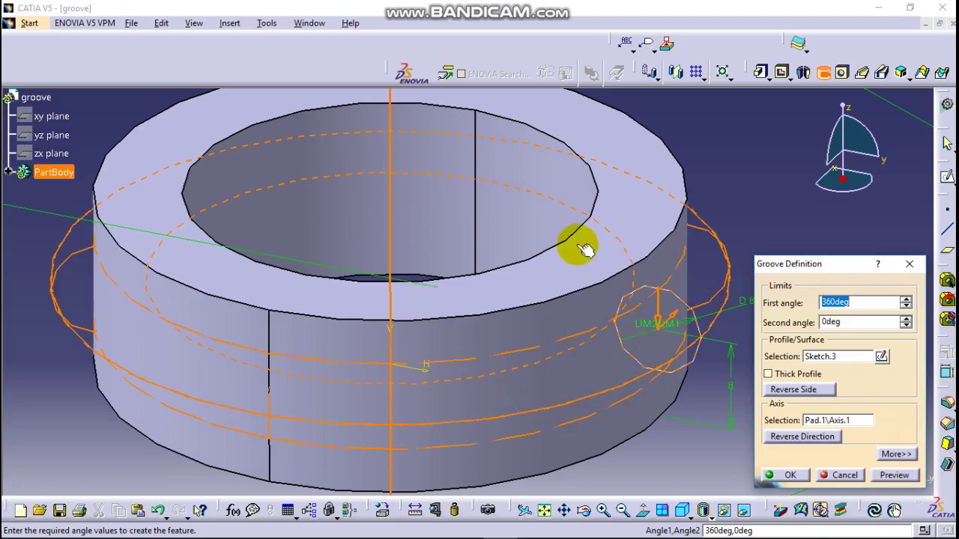
left_click(894, 476)
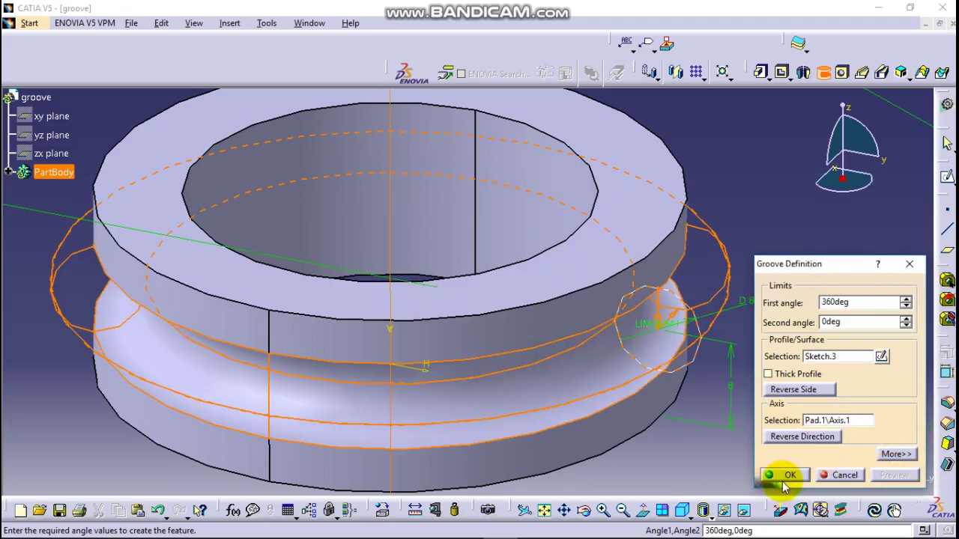
left_click(792, 475)
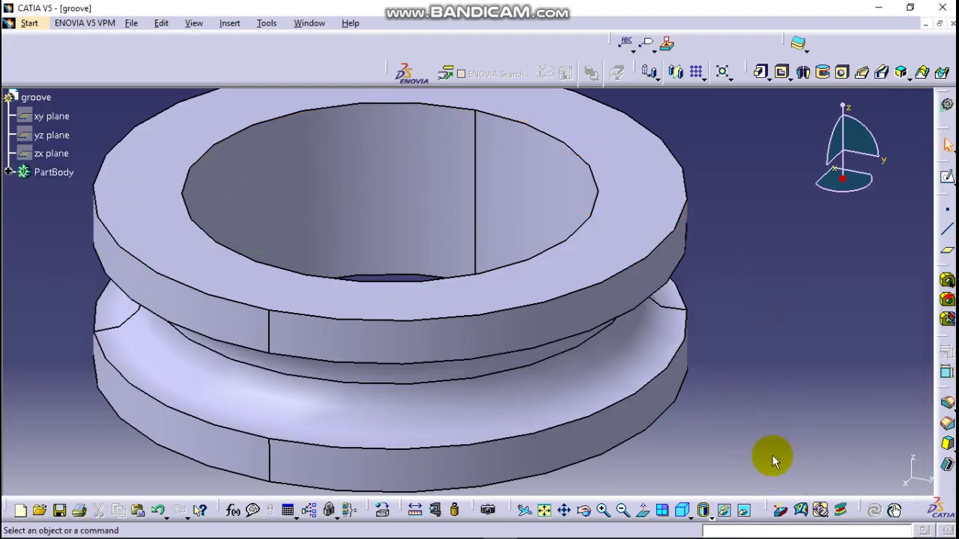
- Examine the groove's rounded profile around the pulley rim from several angles and up close
left_click(585, 512)
left_click_drag(754, 439, 737, 229)
middle_click_drag(736, 229, 605, 465)
left_click(585, 512)
left_click_drag(623, 456, 753, 150)
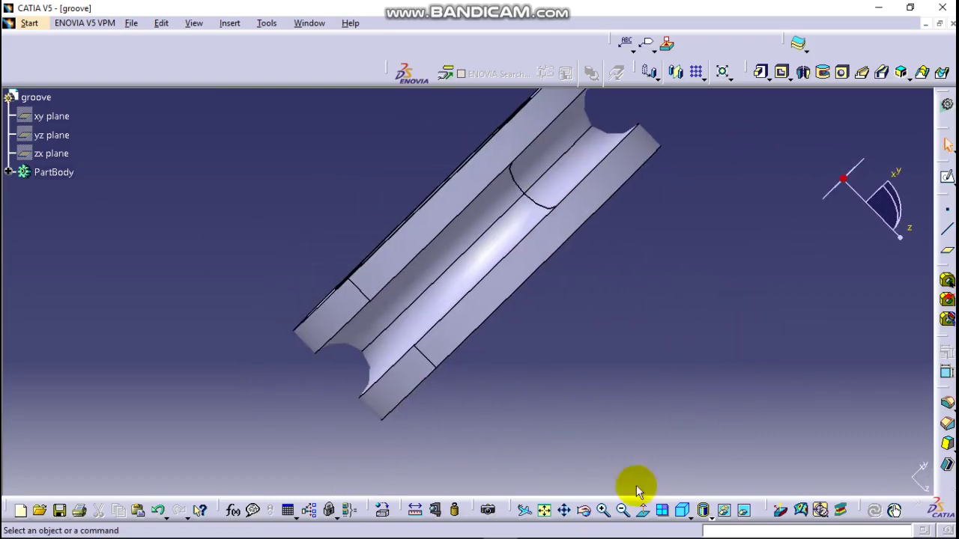
left_click(583, 511)
left_click_drag(643, 409, 659, 248)
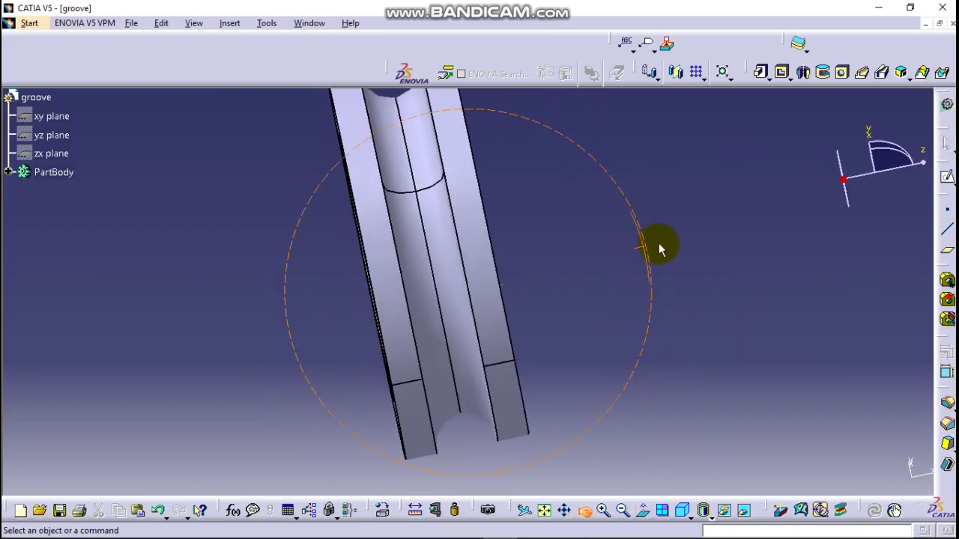
middle_click_drag(659, 248, 860, 316)
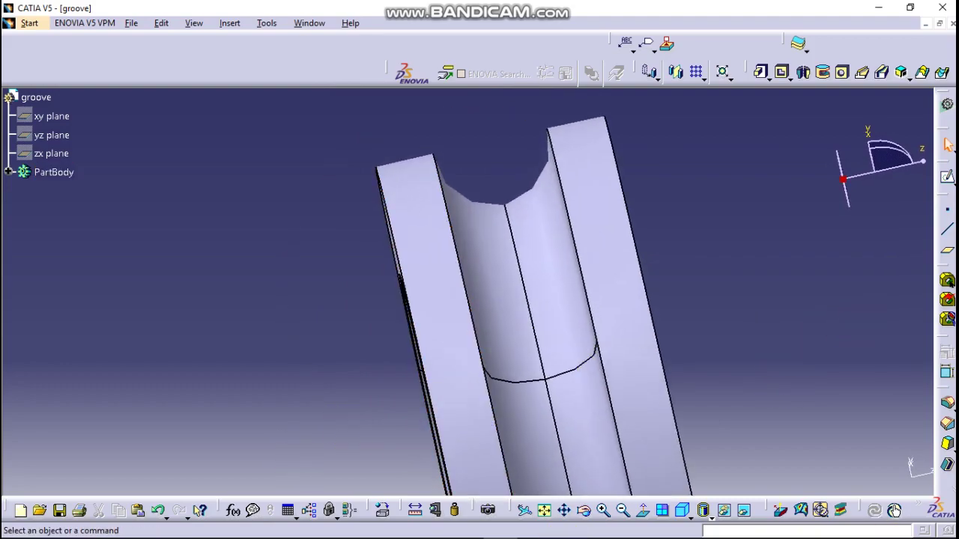